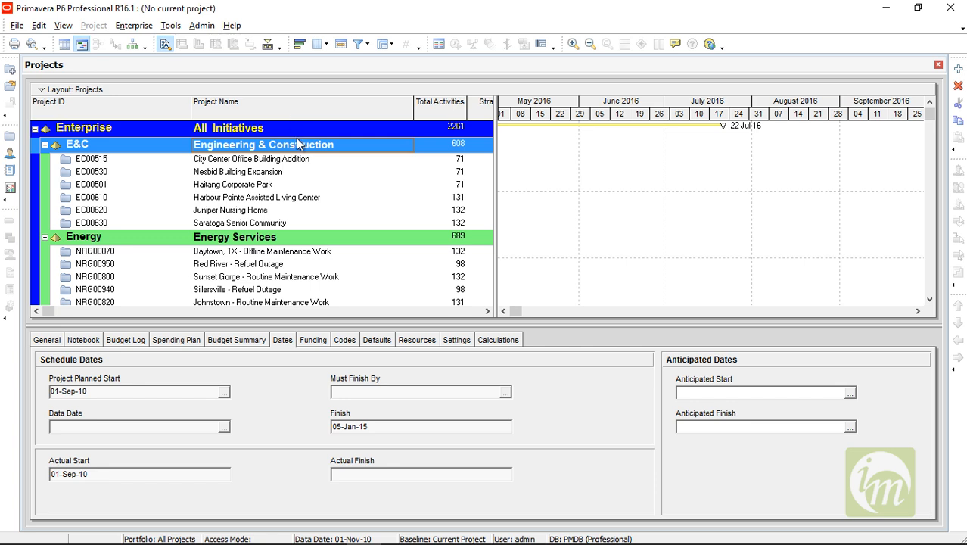
# Start creating a new project and accept All Initiatives as its EPS level.
pyautogui.click(15, 27)
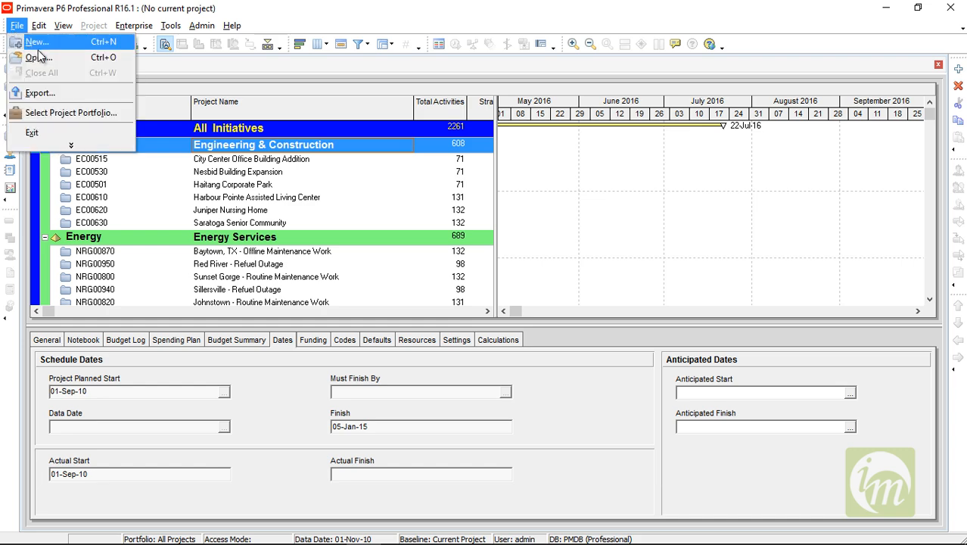
pyautogui.click(115, 42)
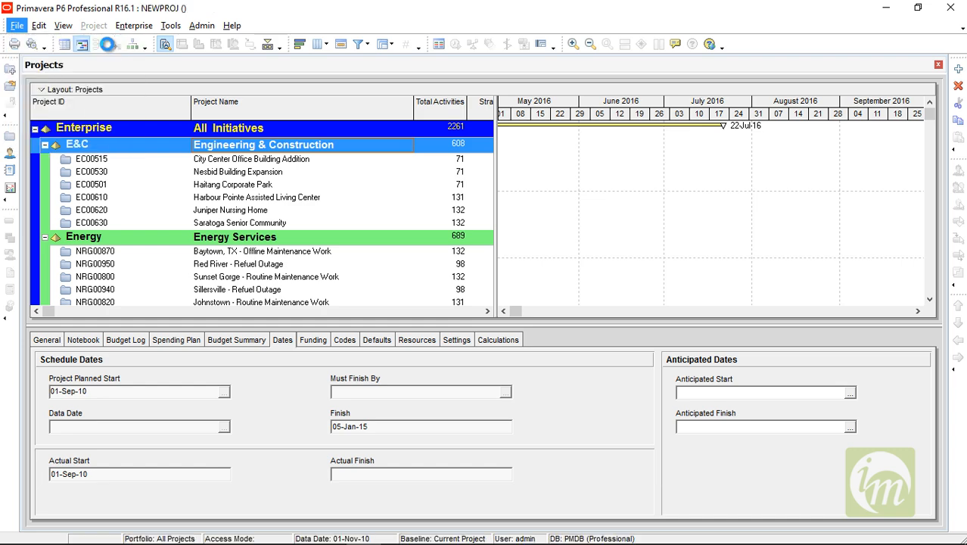
pyautogui.moveTo(417, 157); pyautogui.dragTo(352, 71)
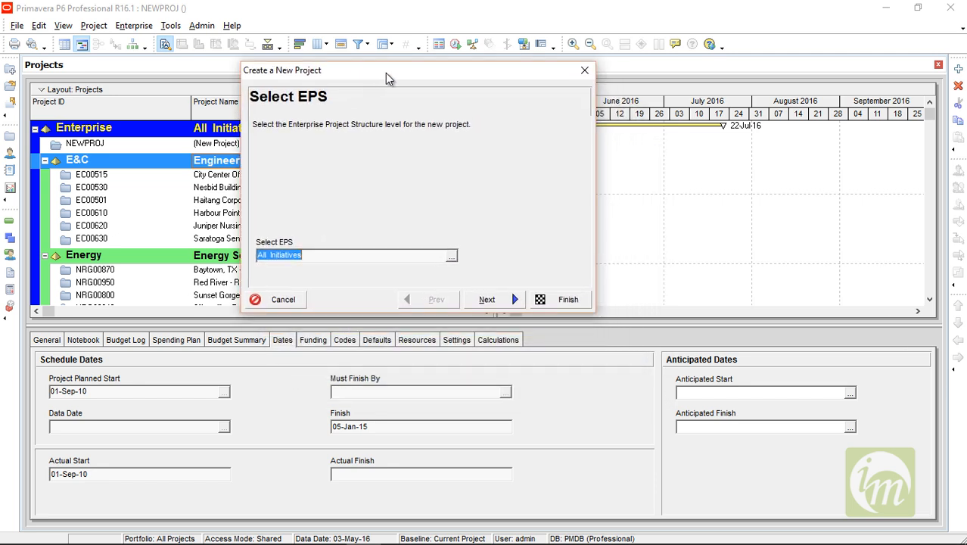
pyautogui.click(491, 297)
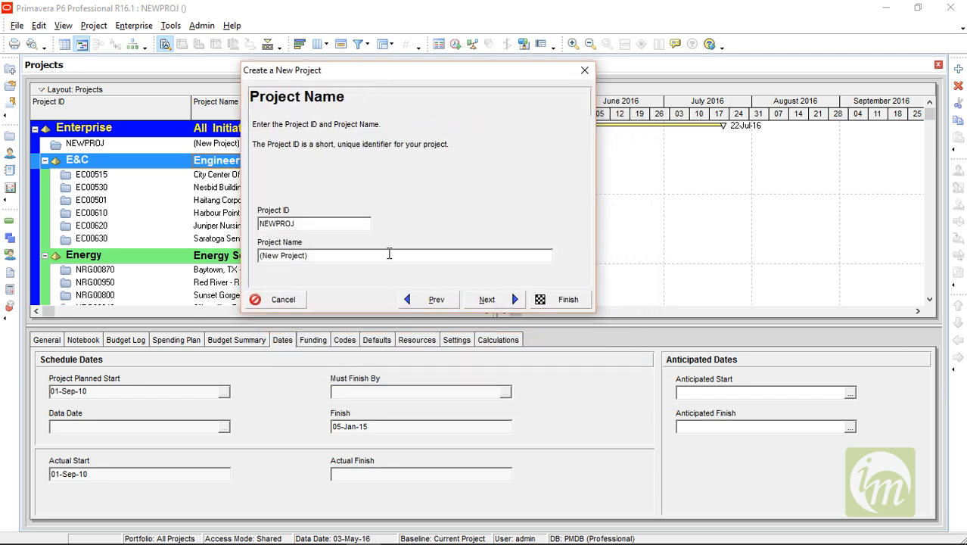
# Set the new project's ID to CPM and its name to "critical path method", and finish creating it.
pyautogui.doubleClick(260, 224)
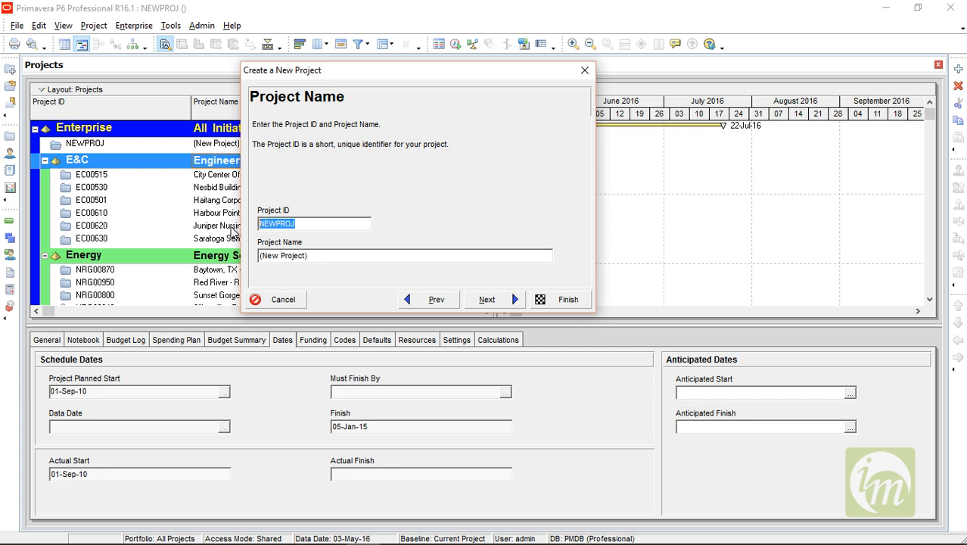
pyautogui.write('CP')
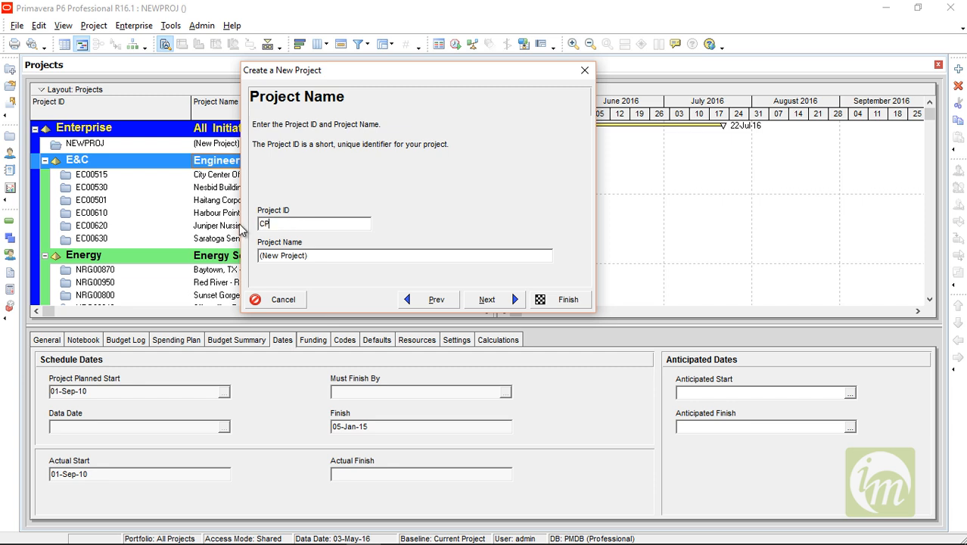
pyautogui.write('M')
pyautogui.press('Tab')
pyautogui.write('c')
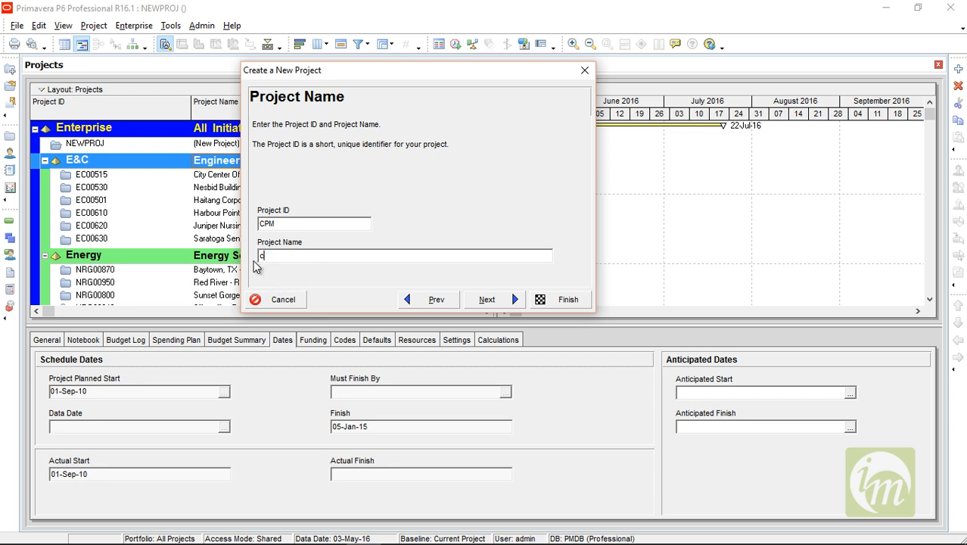
pyautogui.write('ritical path method')
pyautogui.click(563, 304)
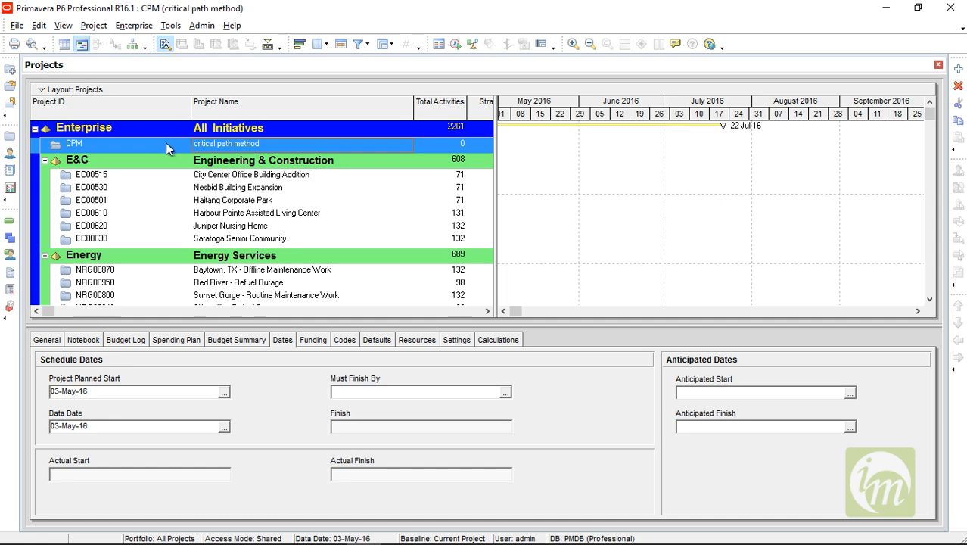
# Open the CPM project and widen the Activity Name column to fit the project name.
pyautogui.click(17, 27)
pyautogui.click(43, 55)
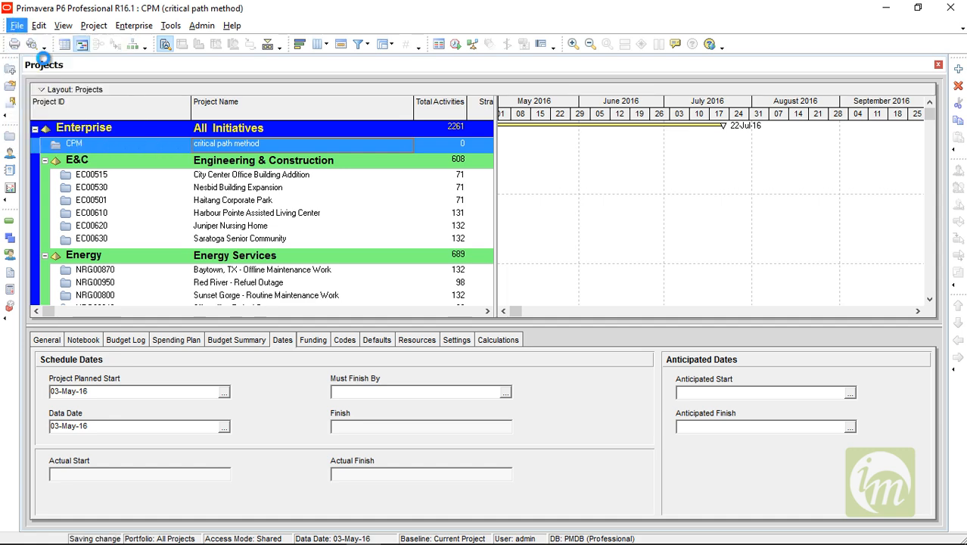
pyautogui.moveTo(455, 76); pyautogui.dragTo(409, 40)
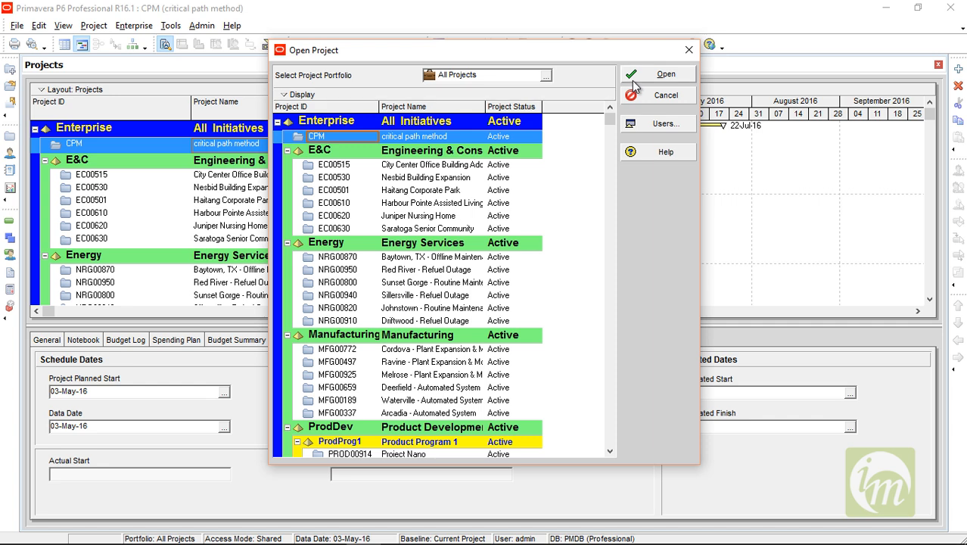
pyautogui.click(634, 76)
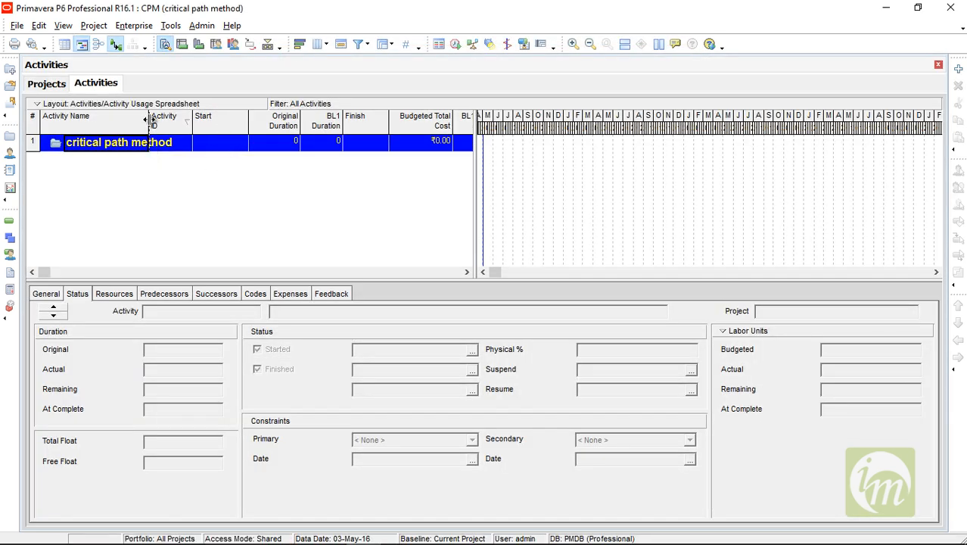
pyautogui.moveTo(148, 119); pyautogui.dragTo(172, 123)
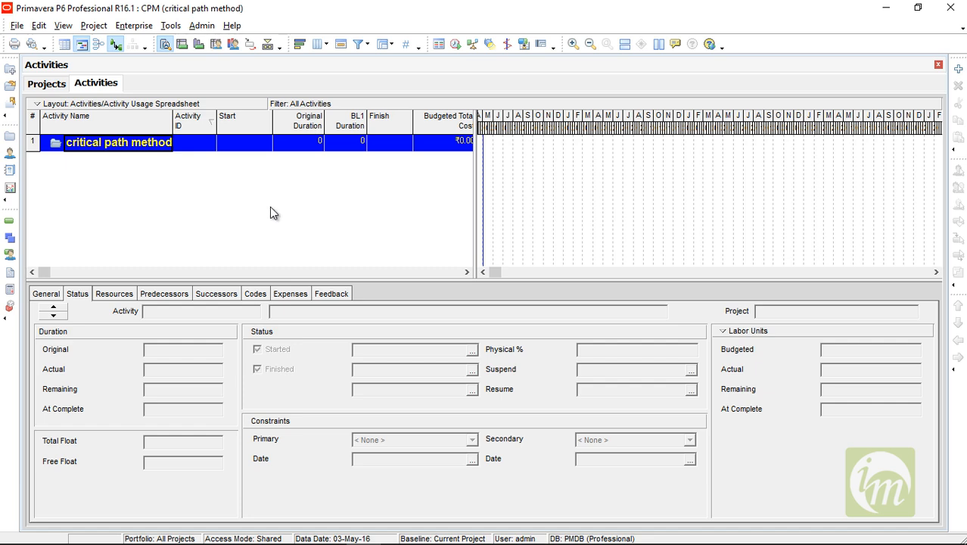
# Set the unit of time for the durations format to Month in the user preferences.
pyautogui.click(40, 27)
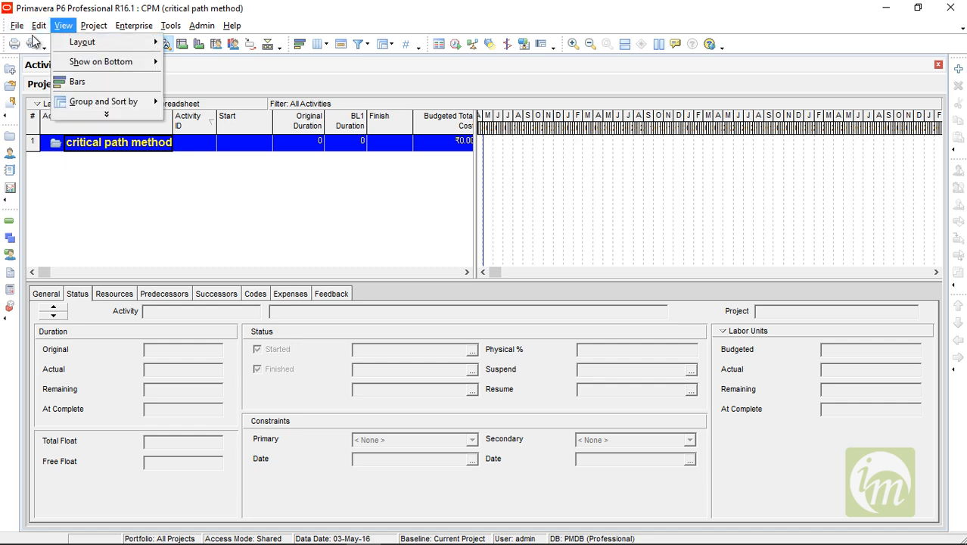
pyautogui.click(60, 44)
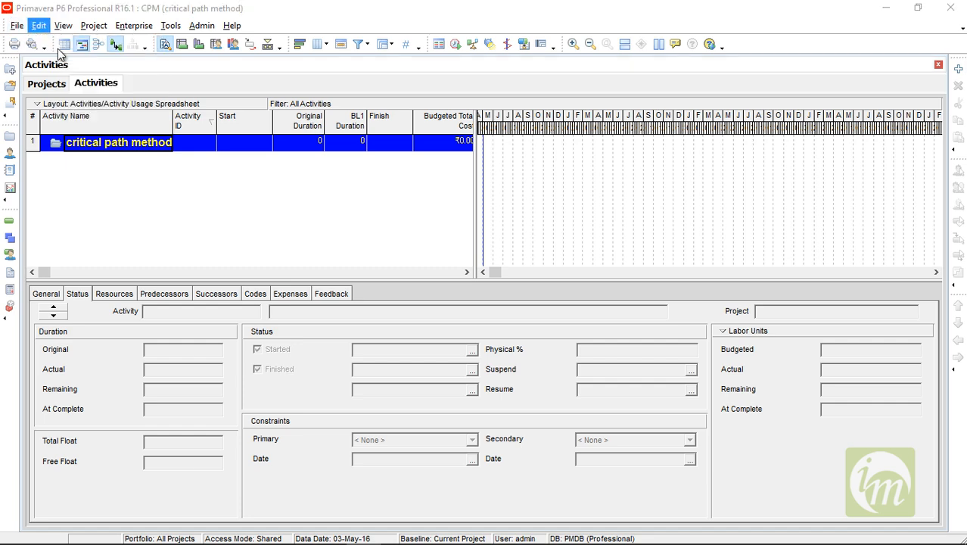
pyautogui.moveTo(288, 74); pyautogui.dragTo(280, 58)
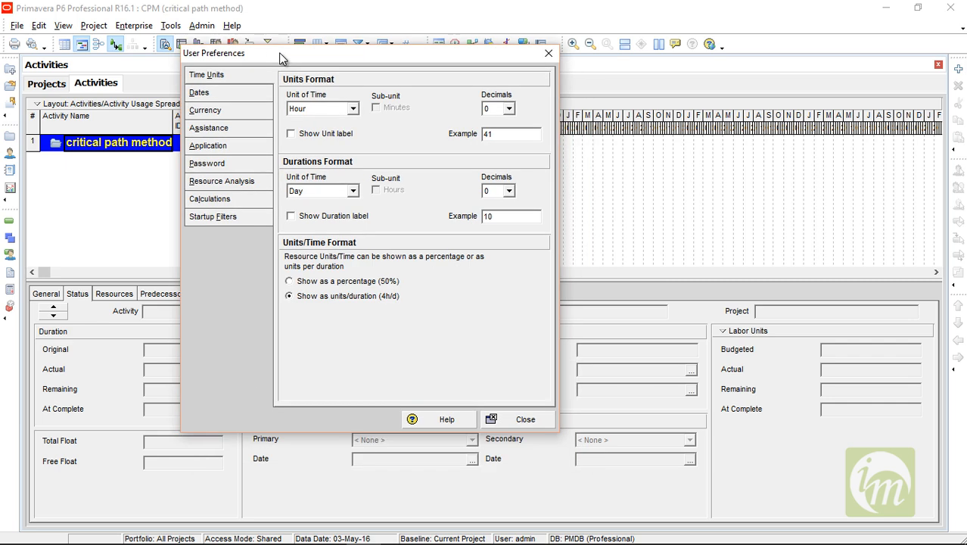
pyautogui.moveTo(380, 64); pyautogui.dragTo(408, 123)
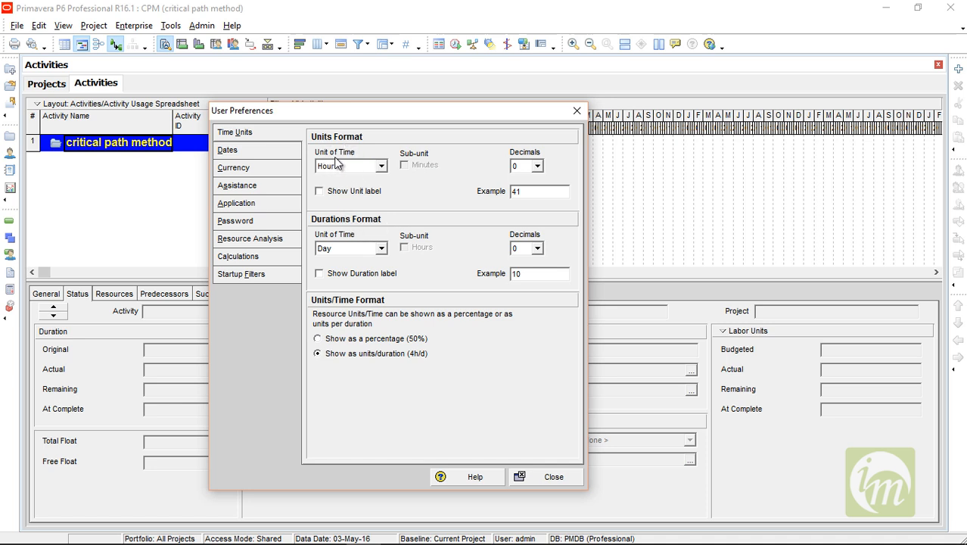
pyautogui.click(345, 253)
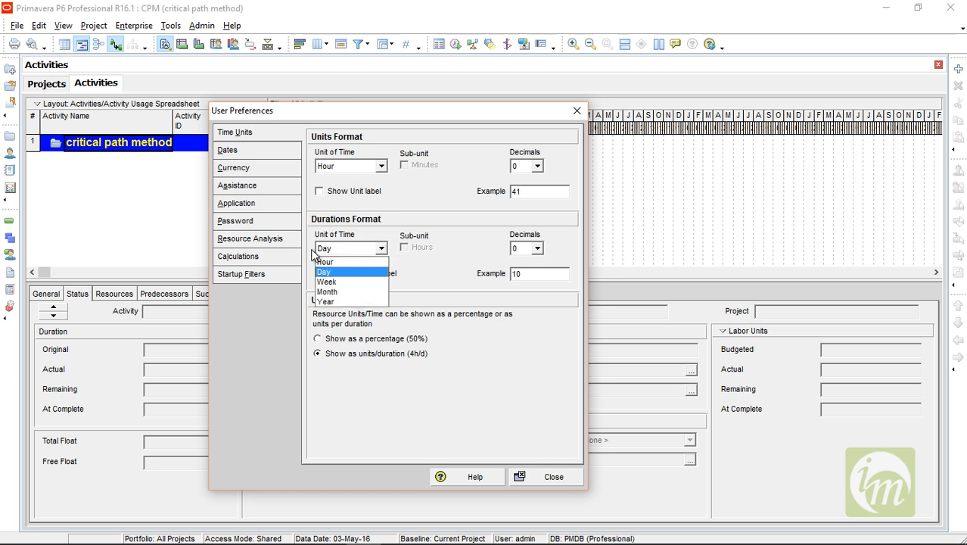
pyautogui.click(340, 291)
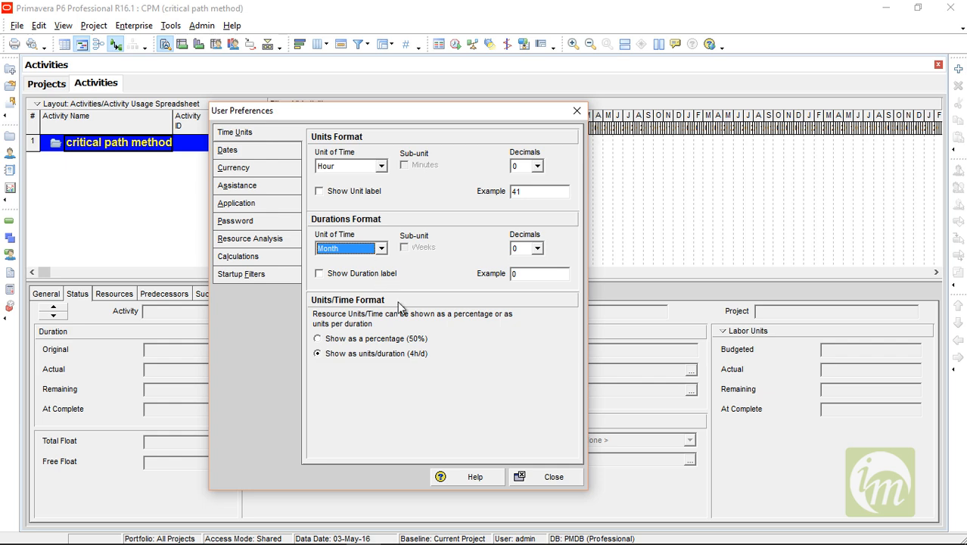
pyautogui.click(539, 481)
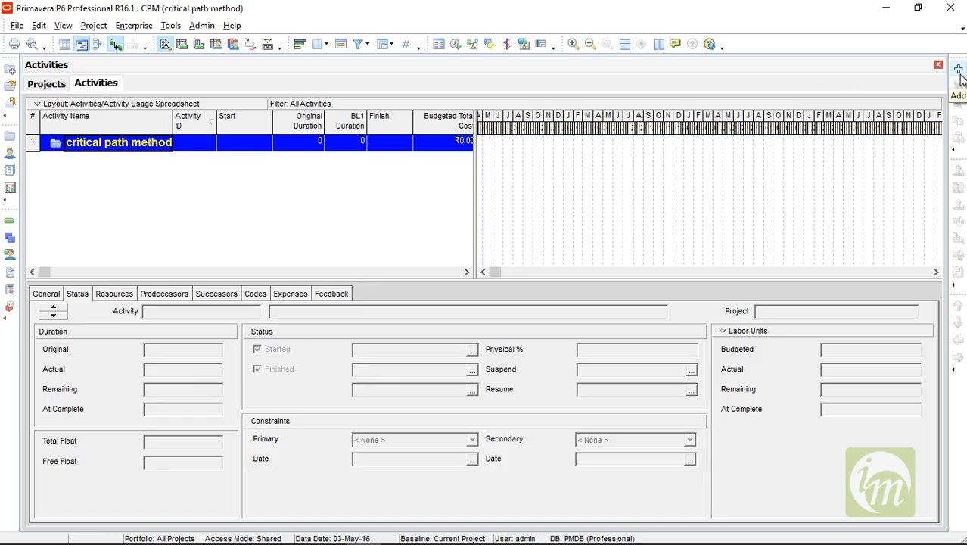
# Add ten new activities, A1000 to A1090, to the critical path method project.
pyautogui.click(957, 70)
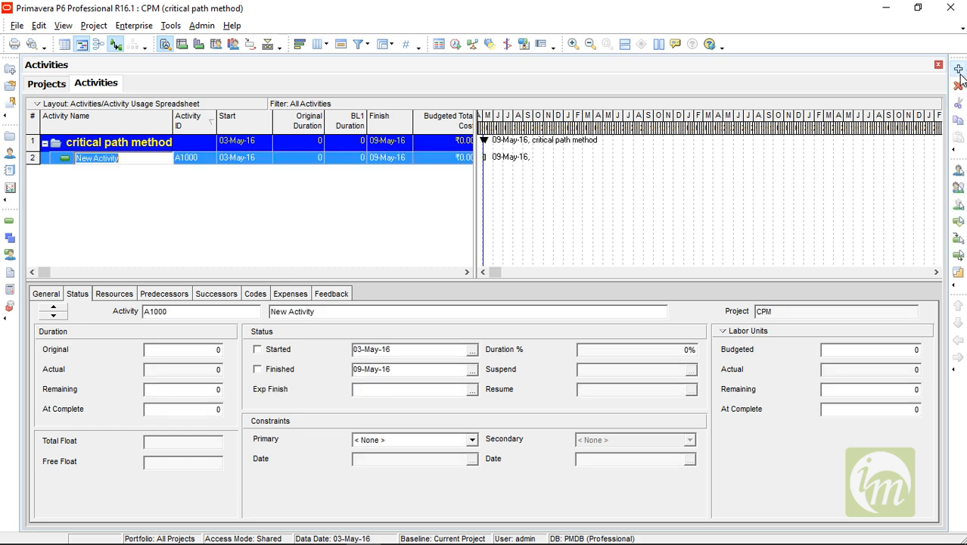
pyautogui.click(957, 70)
pyautogui.click(958, 70)
pyautogui.click(960, 74)
pyautogui.click(960, 75)
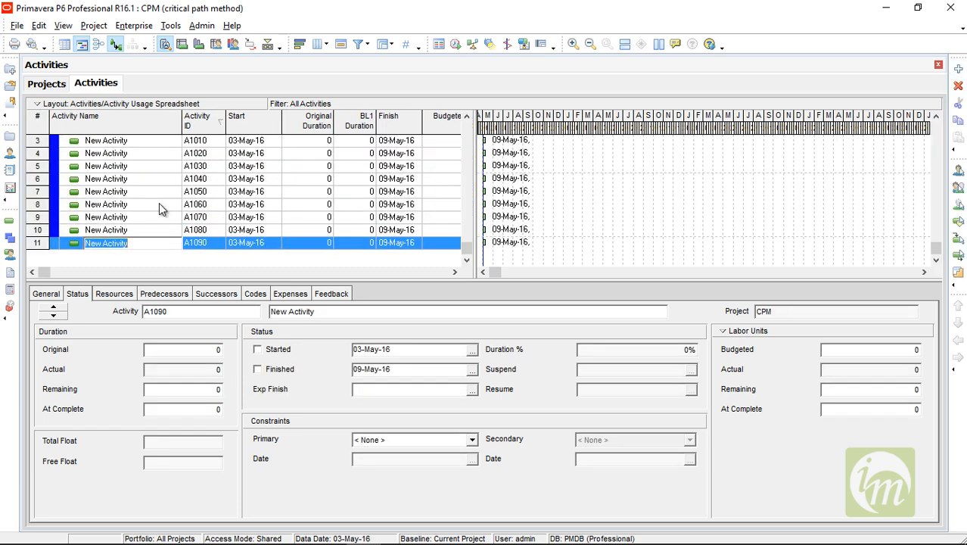
# Name activity A1000 Start, and name A1010 D with an original duration of 4 months.
pyautogui.click(158, 203)
pyautogui.scroll(1, 159, 203)
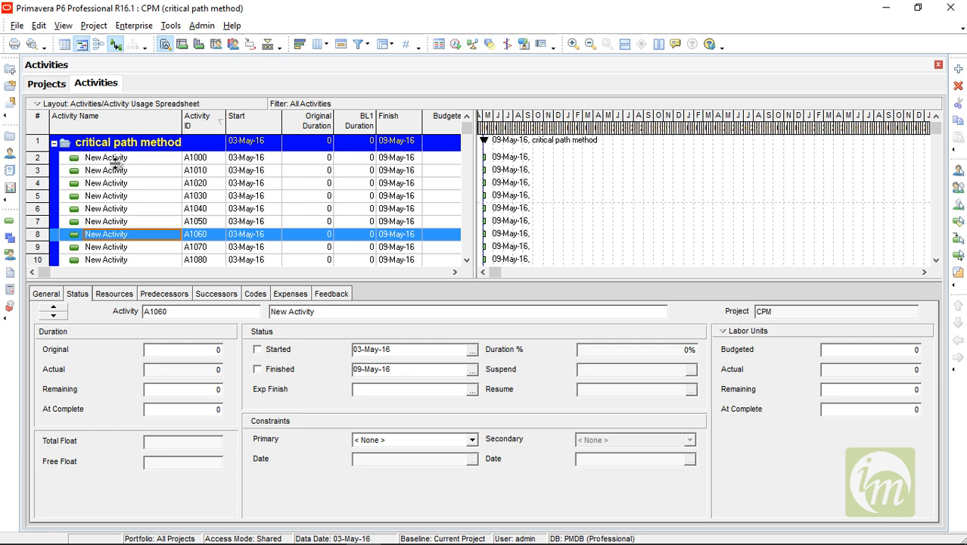
pyautogui.click(140, 160)
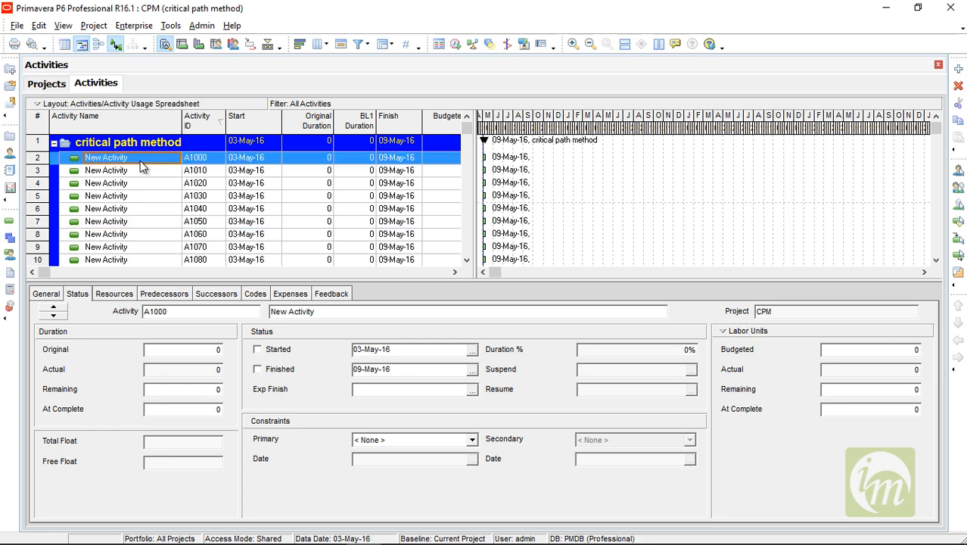
pyautogui.write('Start')
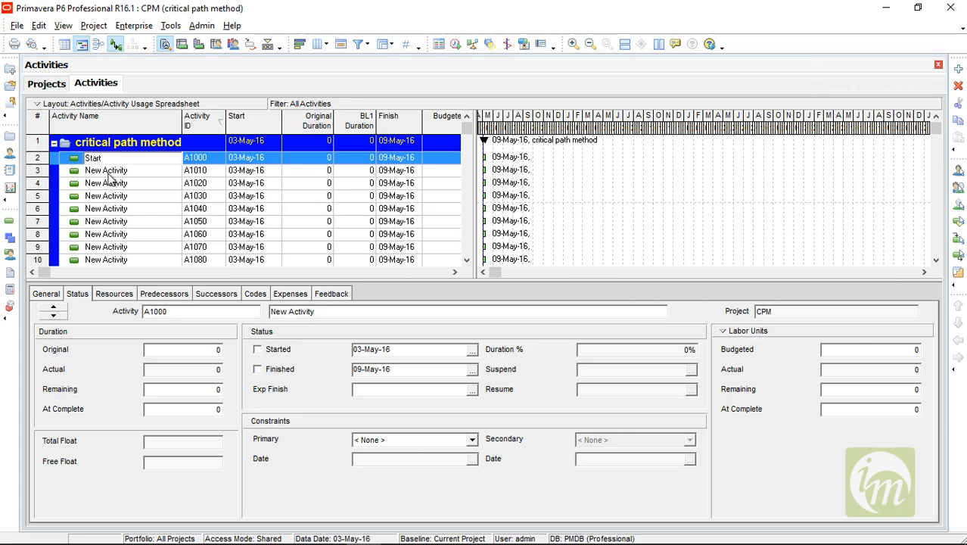
pyautogui.click(133, 173)
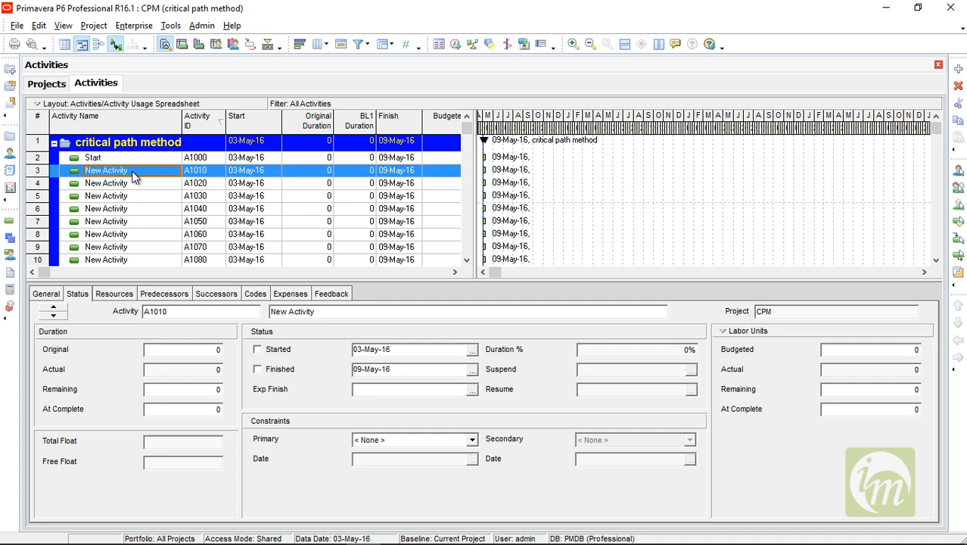
pyautogui.write('D')
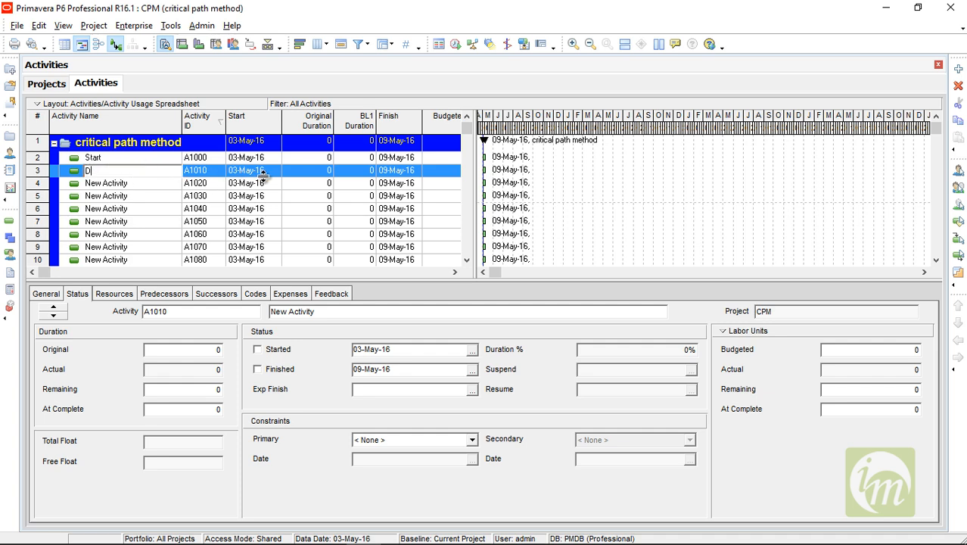
pyautogui.click(312, 171)
pyautogui.write('4')
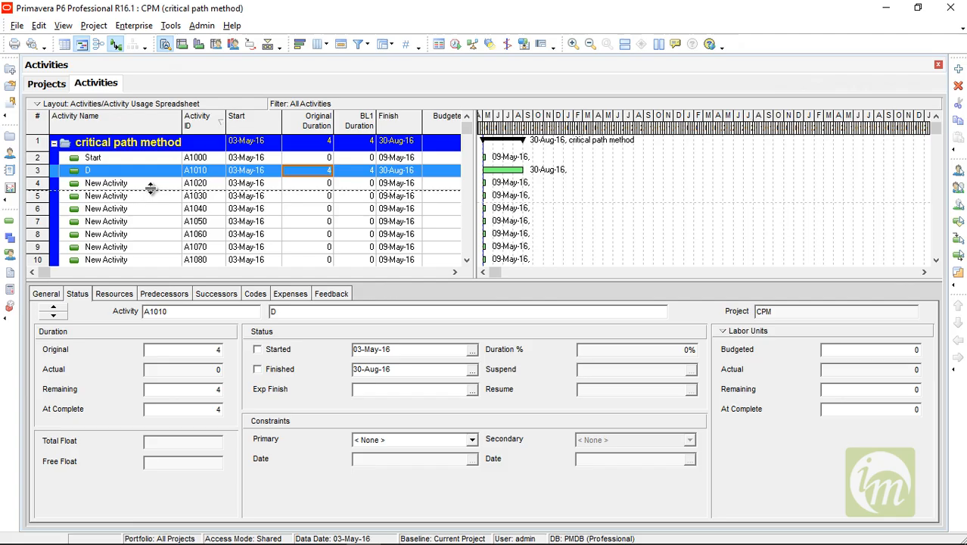
# Name activity A1020 A with an original duration of 6 months and A1030 F with 7 months.
pyautogui.click(156, 189)
pyautogui.write('A')
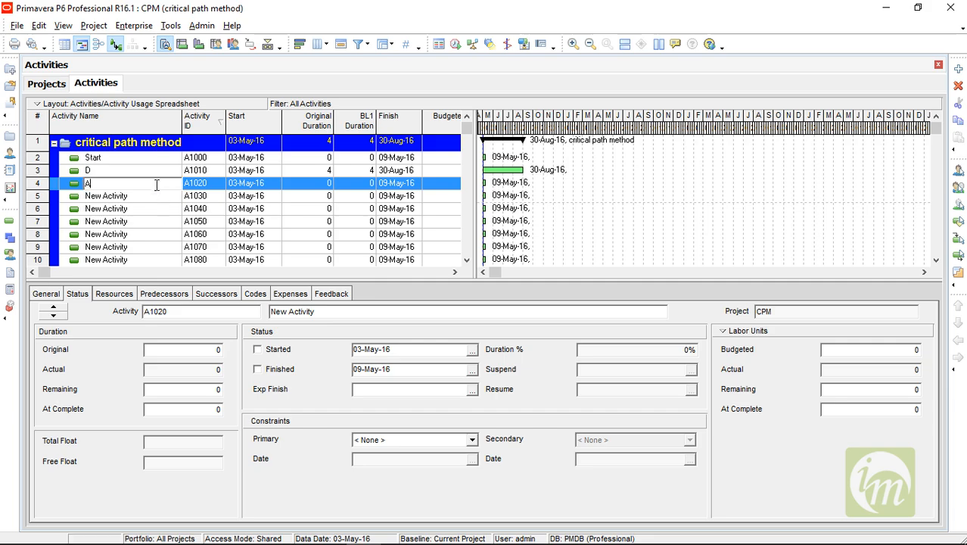
pyautogui.press('Return')
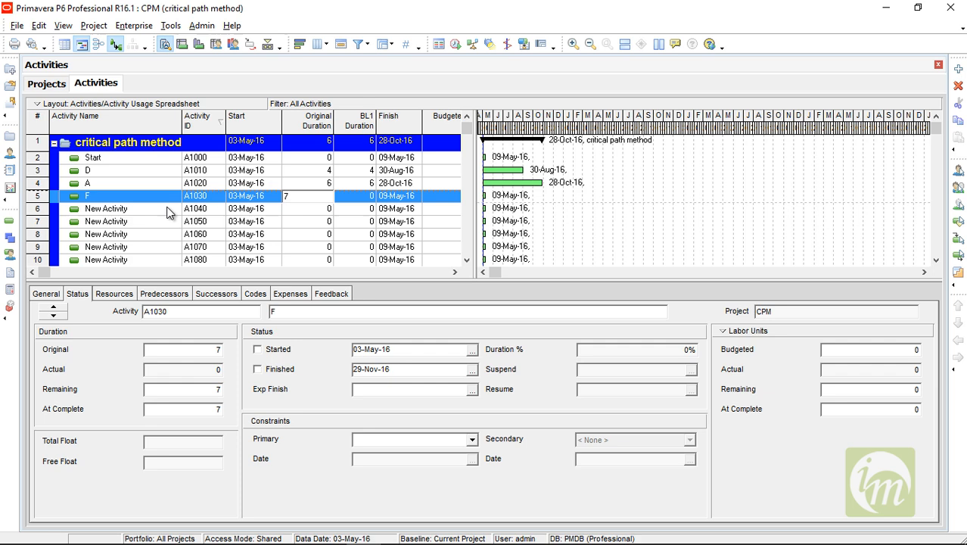
pyautogui.press('Return')
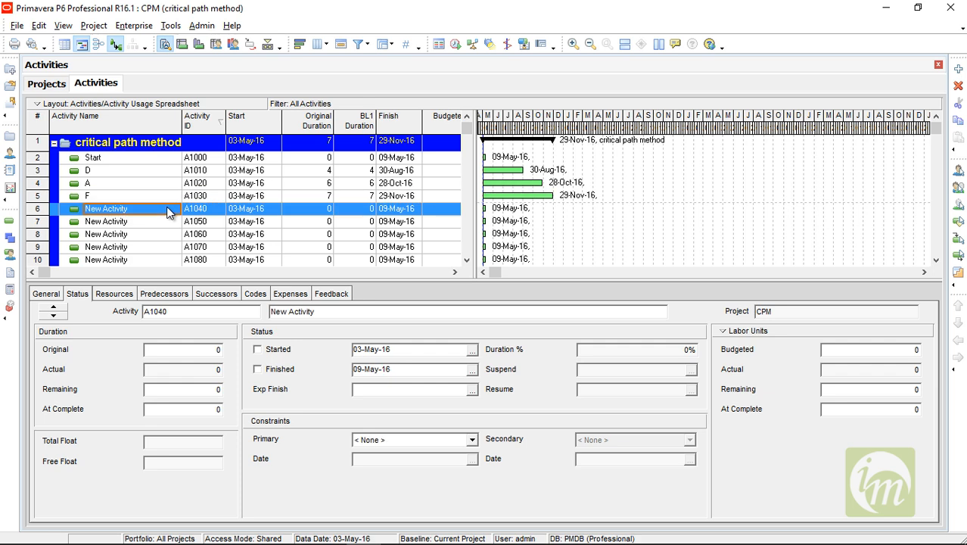
# Name activity A1040 e with an original duration of 8 months and A1050 G with 5 months.
pyautogui.write('e')
pyautogui.press('Return')
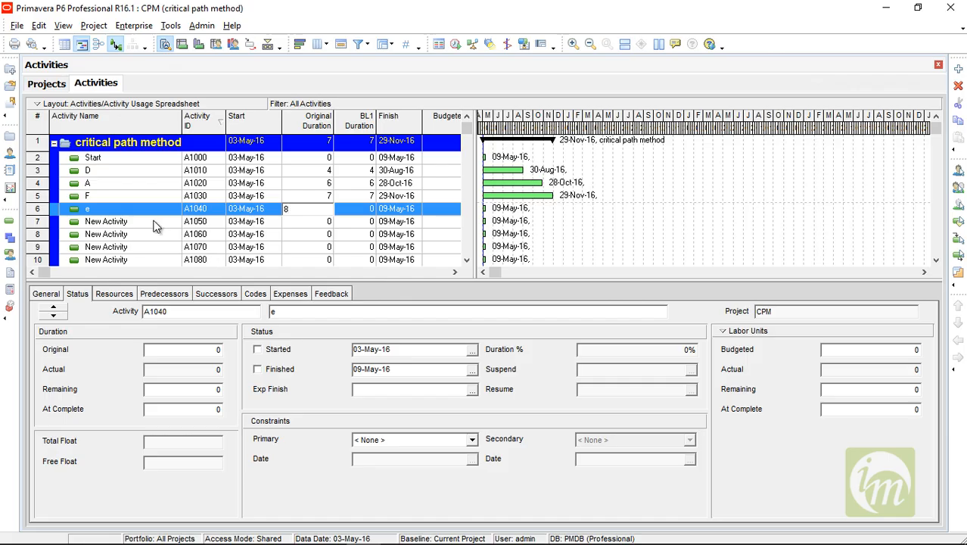
pyautogui.click(155, 224)
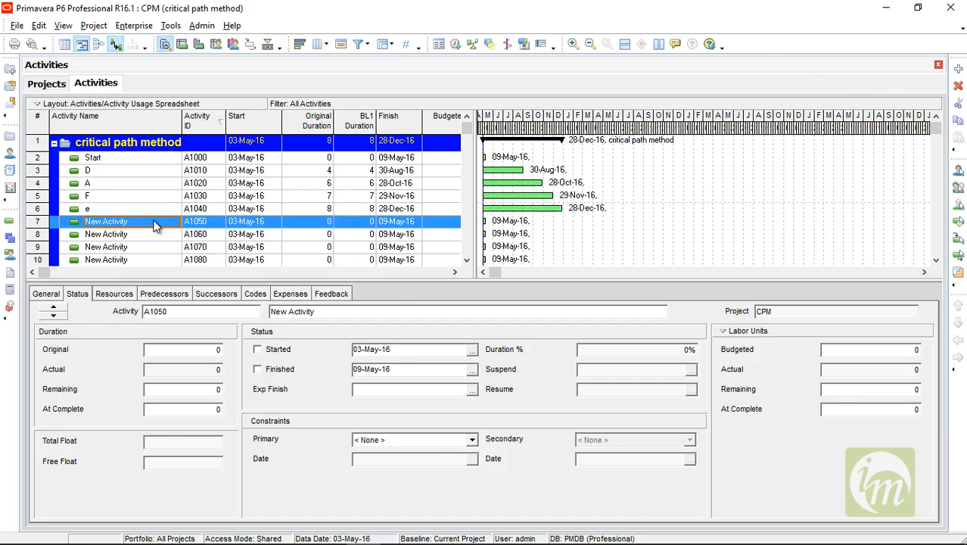
pyautogui.write('G')
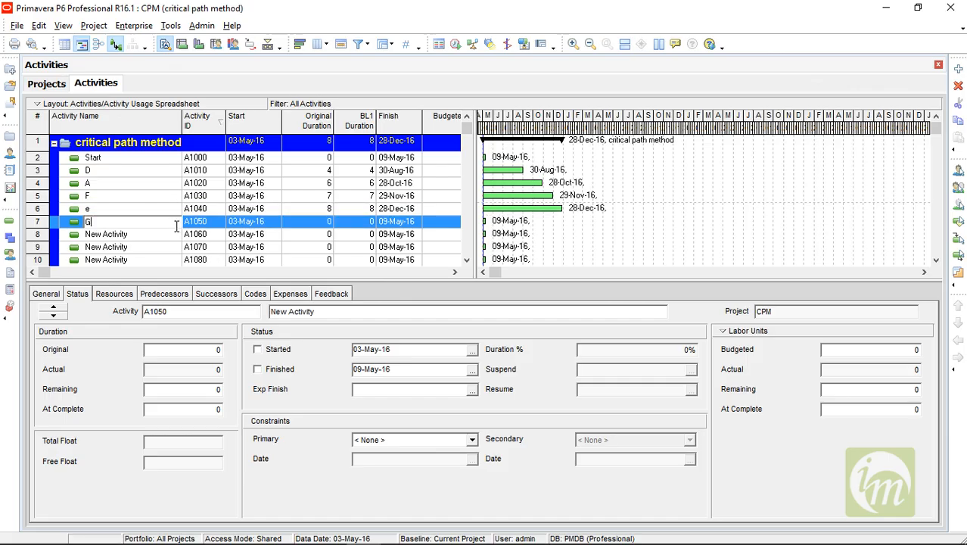
pyautogui.click(311, 222)
pyautogui.write('5')
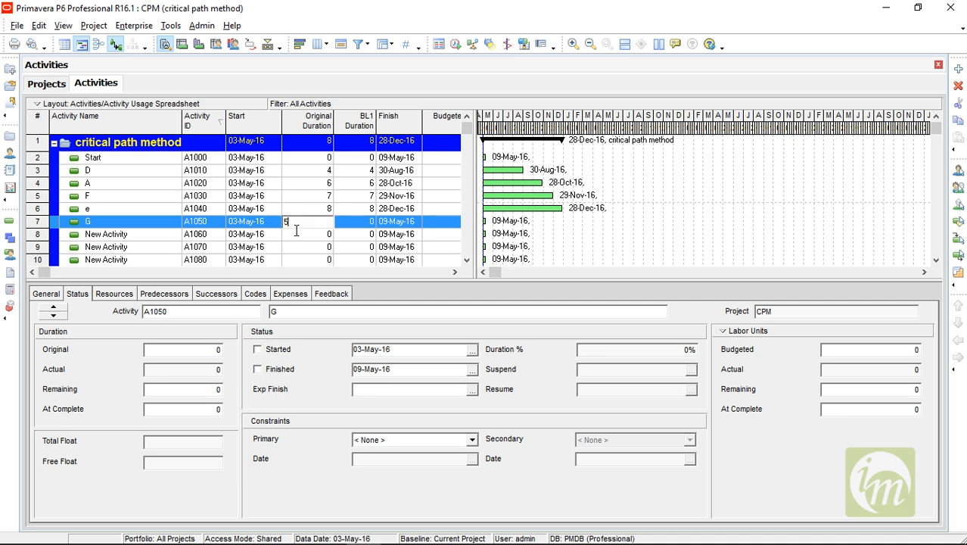
pyautogui.click(170, 235)
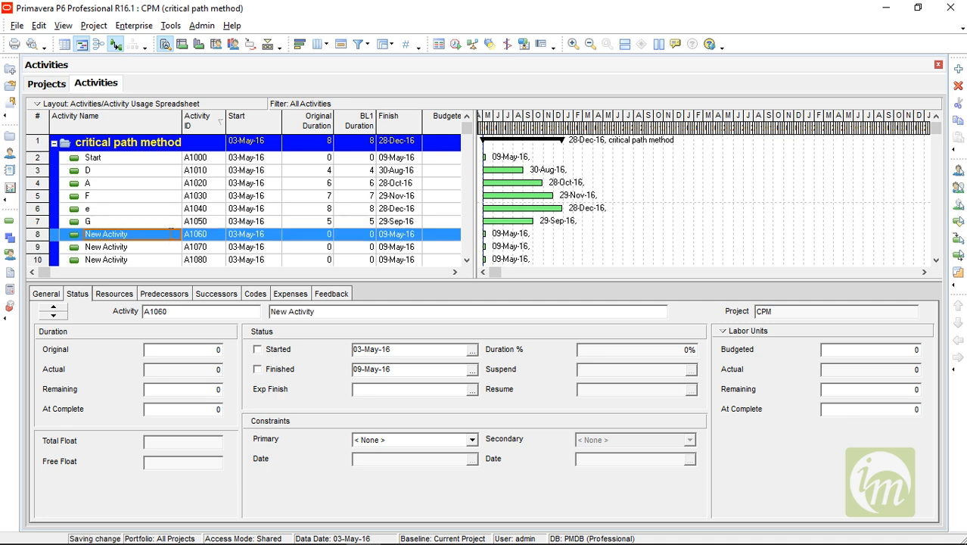
# Name activity A1060 B with an original duration of 5 months and A1070 H with 7 months.
pyautogui.write('B')
pyautogui.click(313, 235)
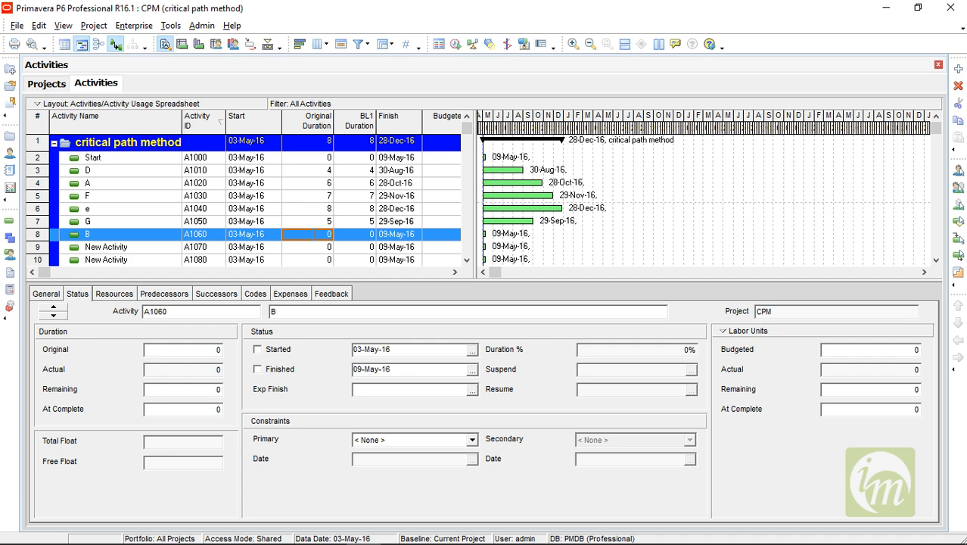
pyautogui.write('5')
pyautogui.press('Return')
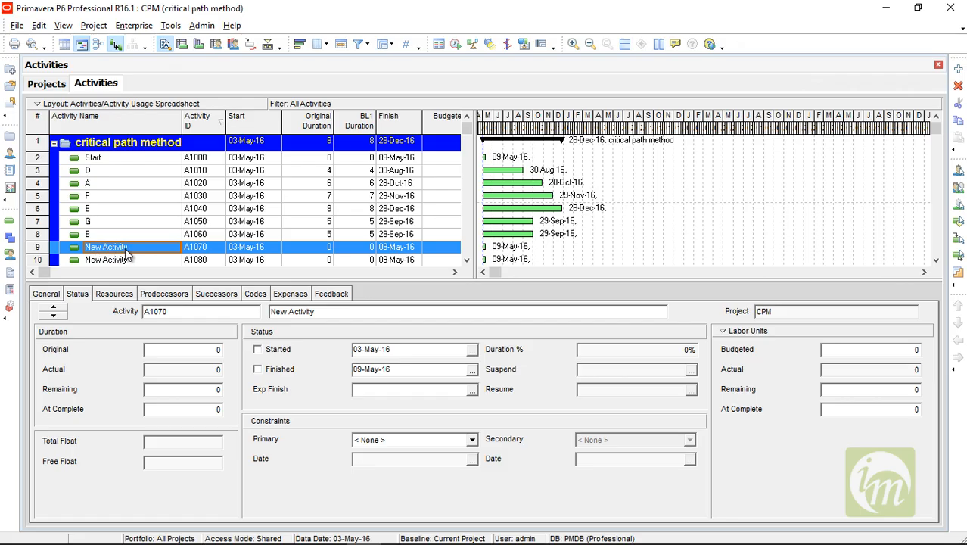
pyautogui.click(123, 247)
pyautogui.write('H')
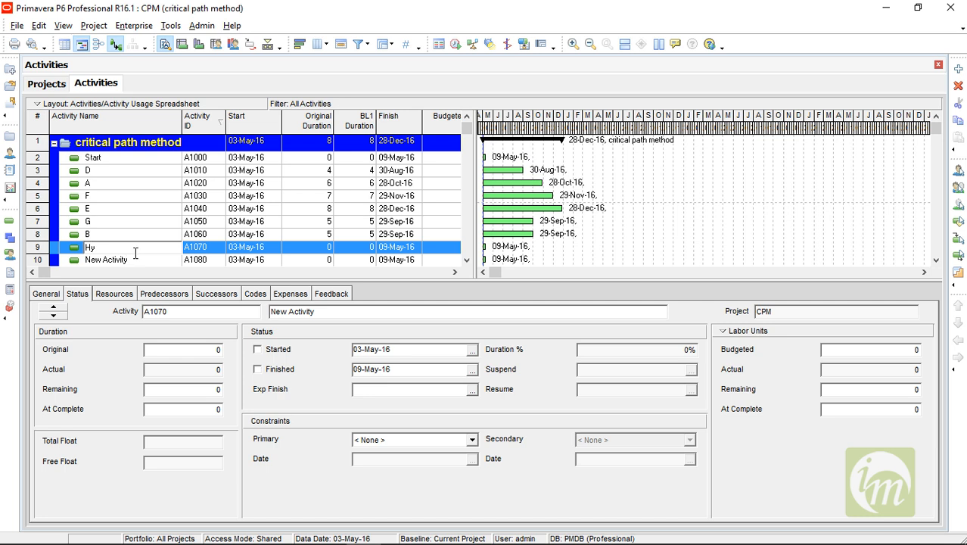
pyautogui.click(329, 248)
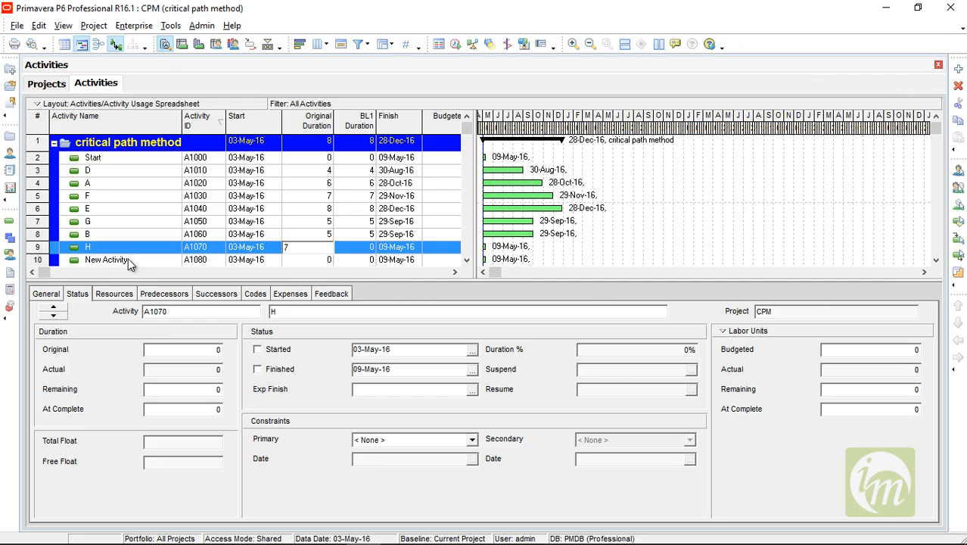
# Name activity A1080 C with an original duration of 8 months, and name A1090 END.
pyautogui.click(128, 259)
pyautogui.write('C')
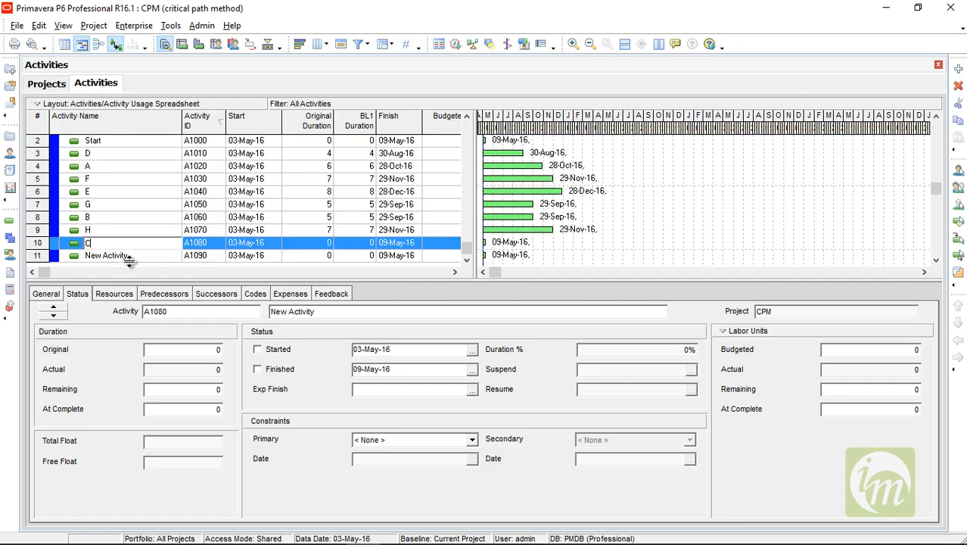
pyautogui.click(314, 242)
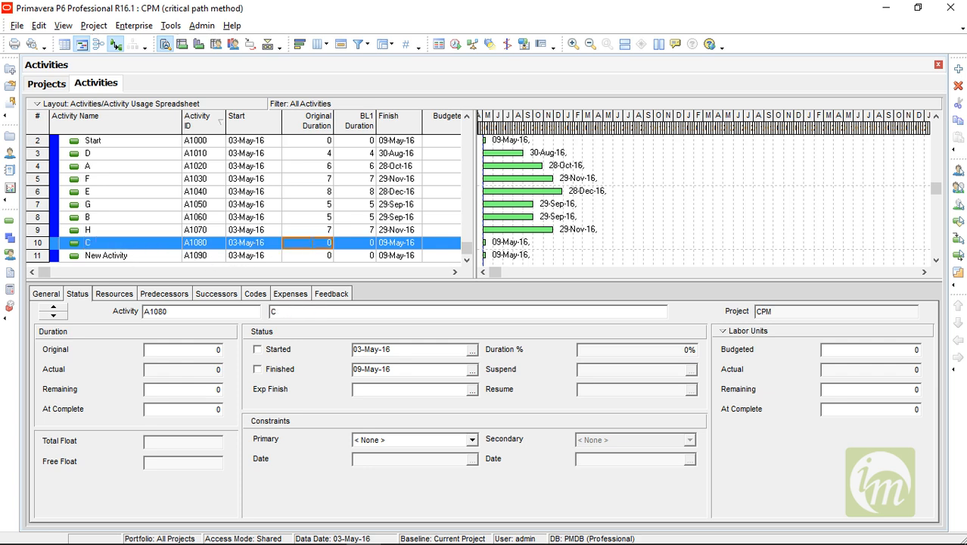
pyautogui.write('8')
pyautogui.click(160, 258)
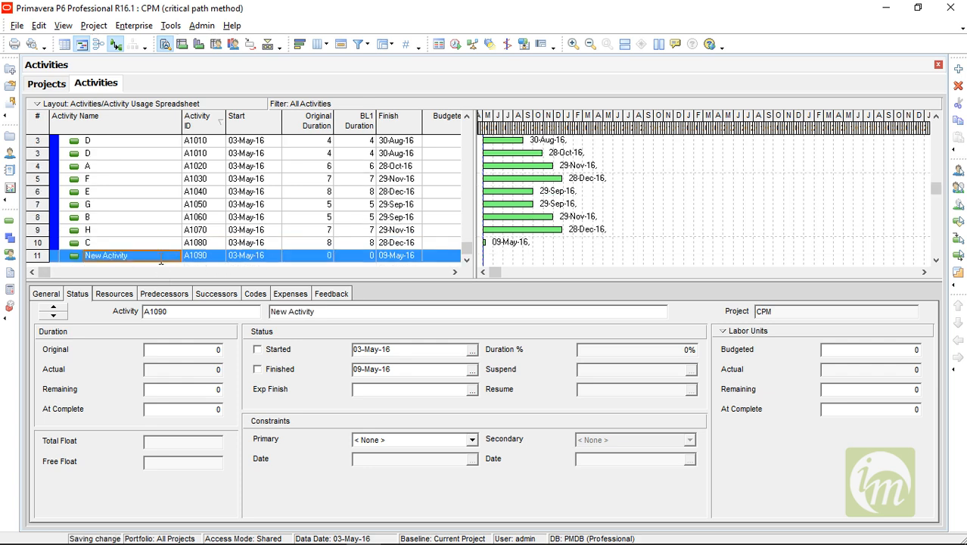
pyautogui.write('END')
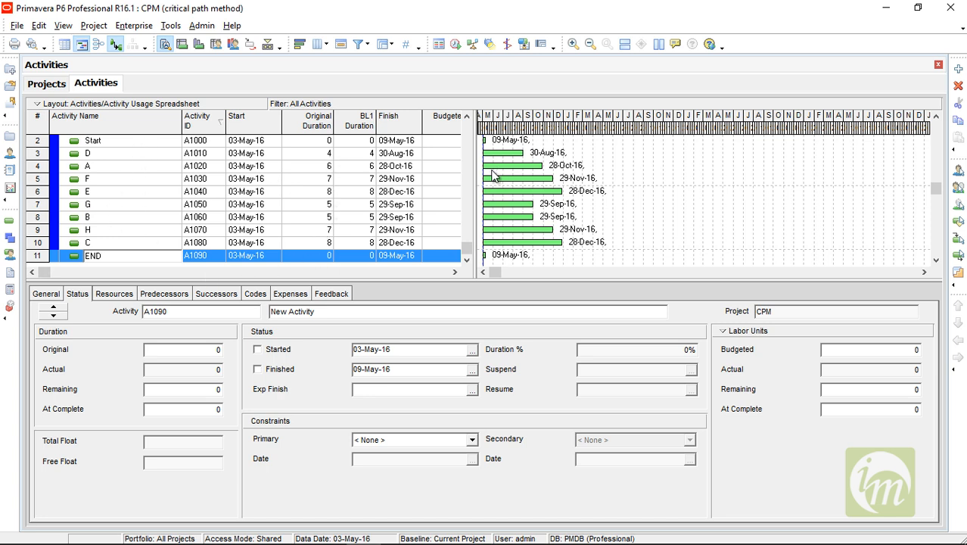
# Adjust the split between the activity table and the Gantt chart, keeping the table's Finish column fully in view.
pyautogui.click(464, 152)
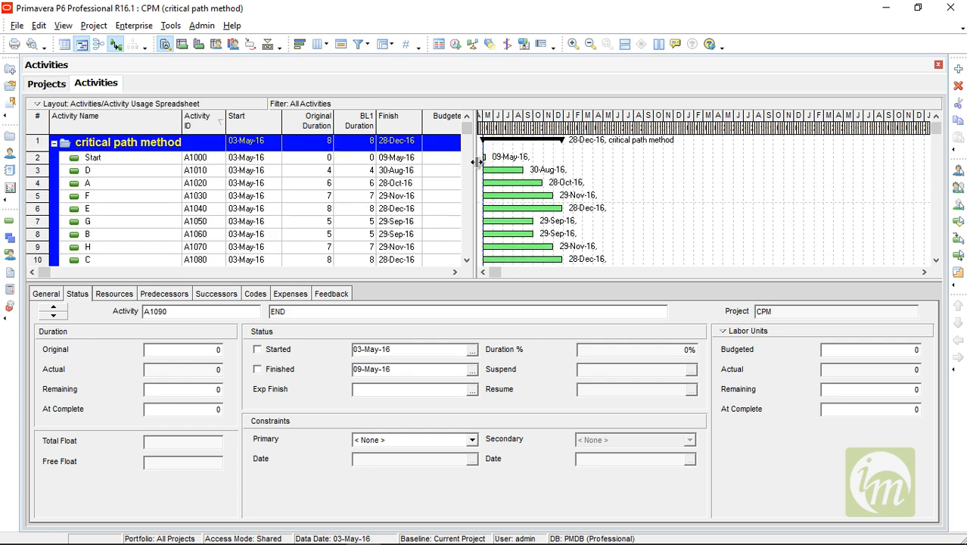
pyautogui.moveTo(472, 155); pyautogui.dragTo(412, 155)
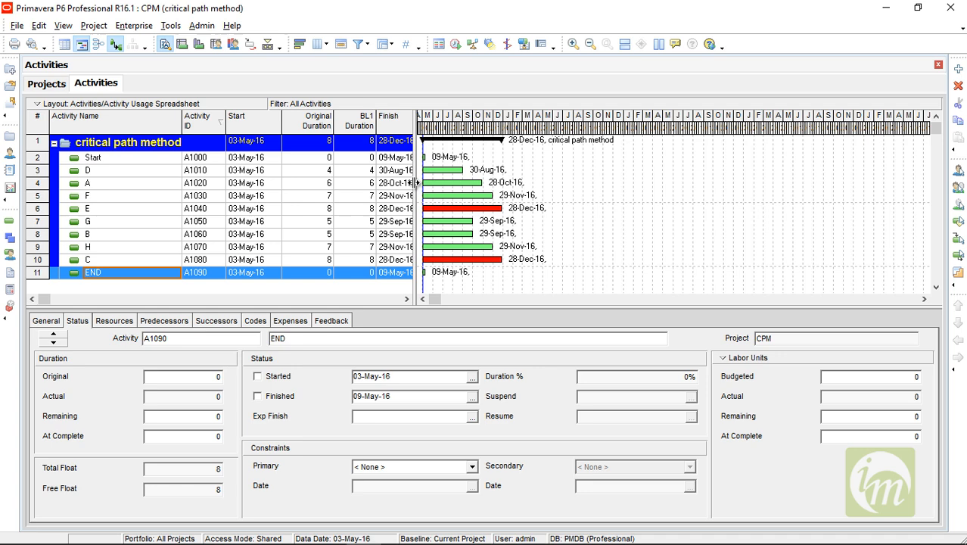
pyautogui.moveTo(415, 183); pyautogui.dragTo(455, 195)
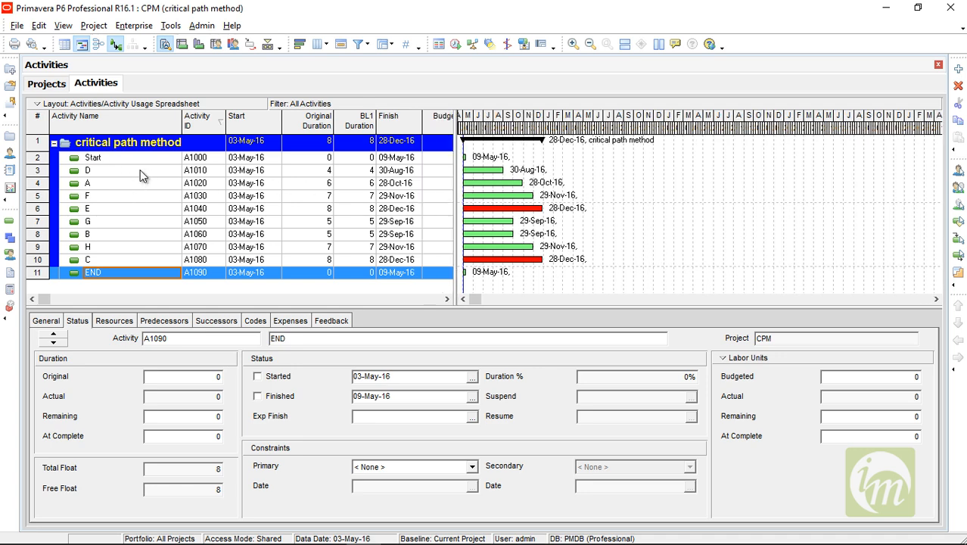
# Assign Start (A1000) as the predecessor of activity D (A1010).
pyautogui.click(92, 159)
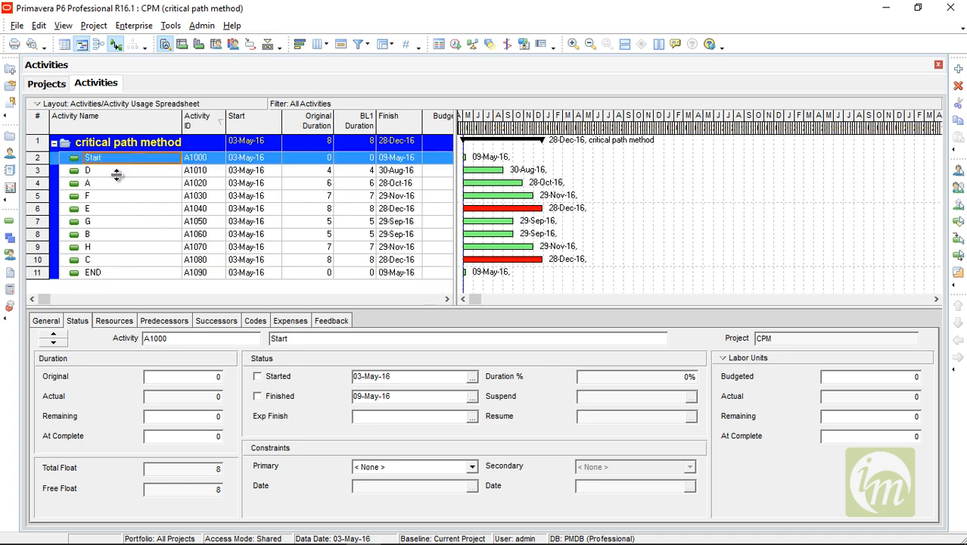
pyautogui.click(101, 171)
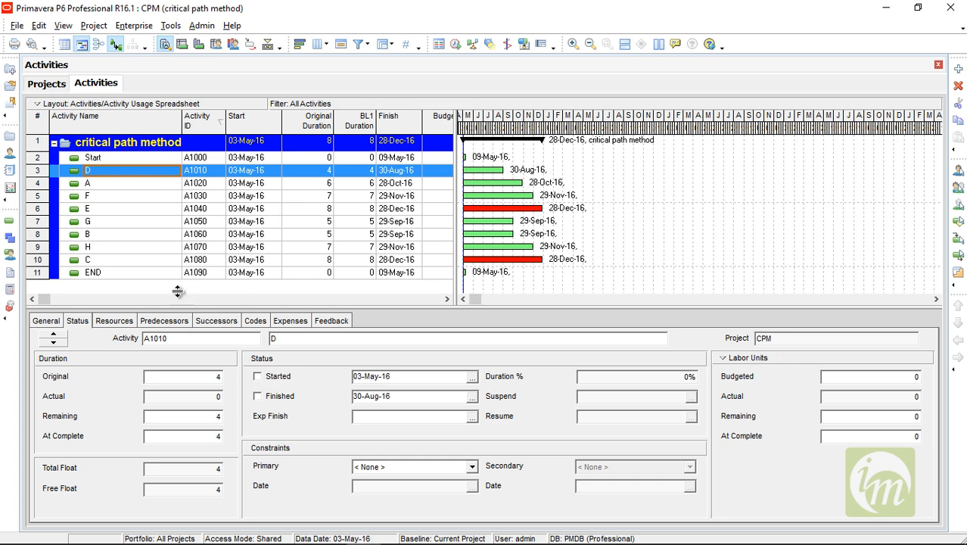
pyautogui.click(151, 321)
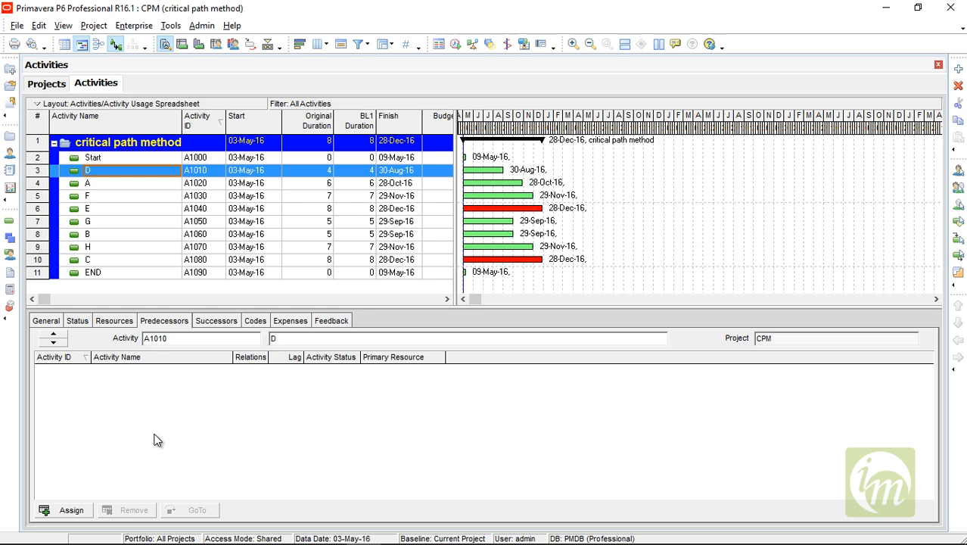
pyautogui.click(71, 510)
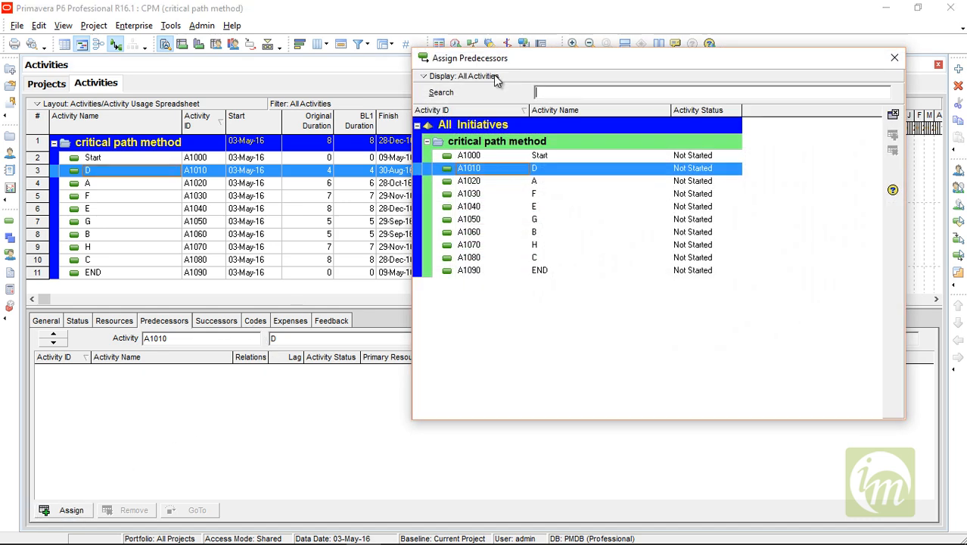
pyautogui.moveTo(530, 58); pyautogui.dragTo(484, 26)
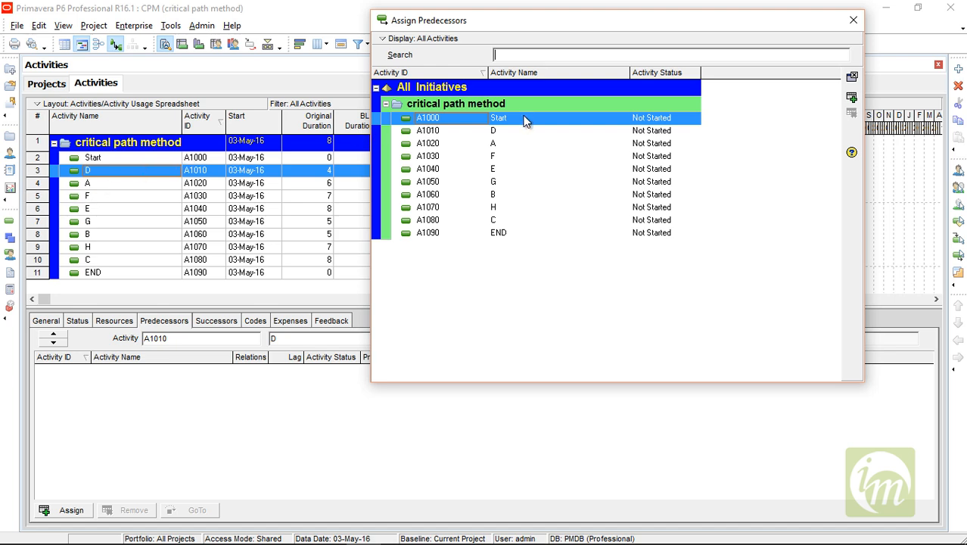
pyautogui.click(852, 98)
# Move the Assign Predecessors dialog clear of the activity table and select activity A (A1020) for predecessor assignment.
pyautogui.moveTo(599, 27); pyautogui.dragTo(757, 75)
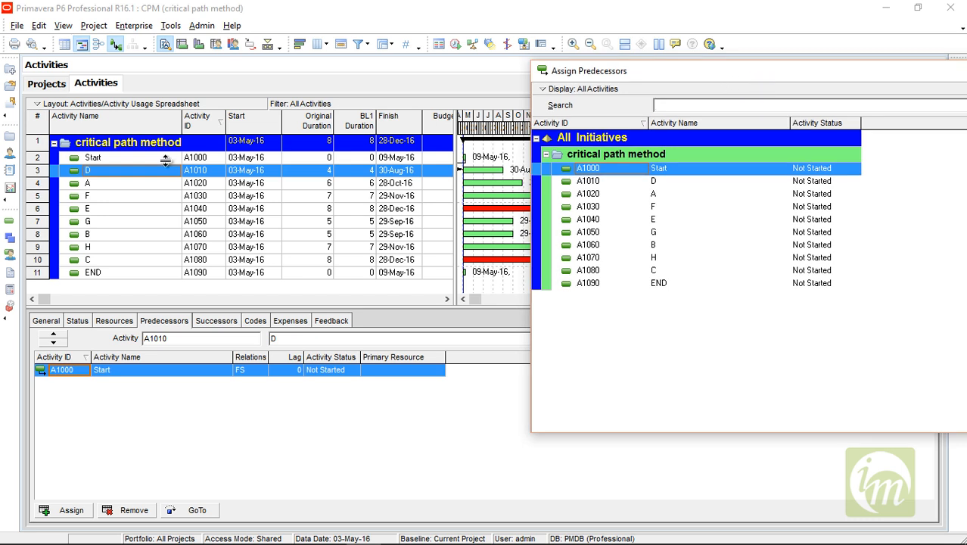
pyautogui.click(100, 184)
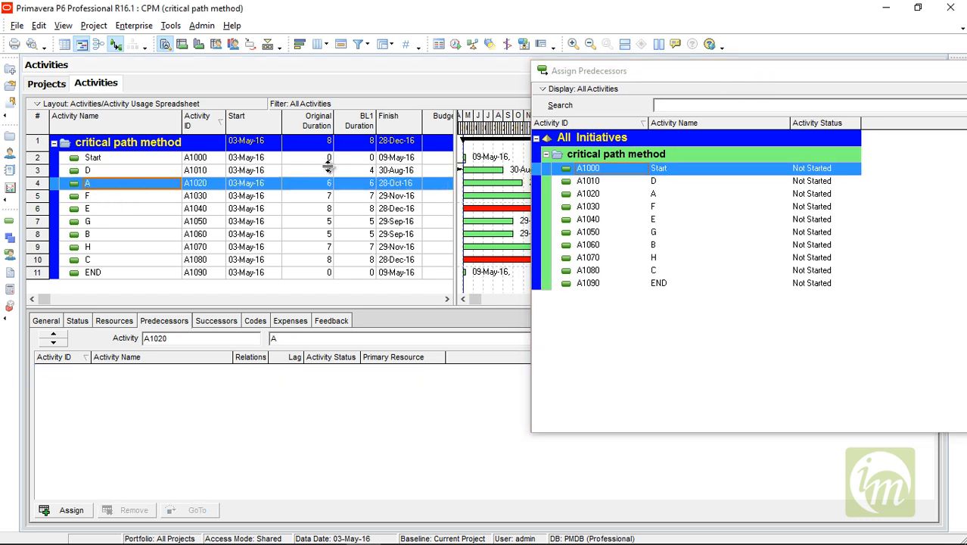